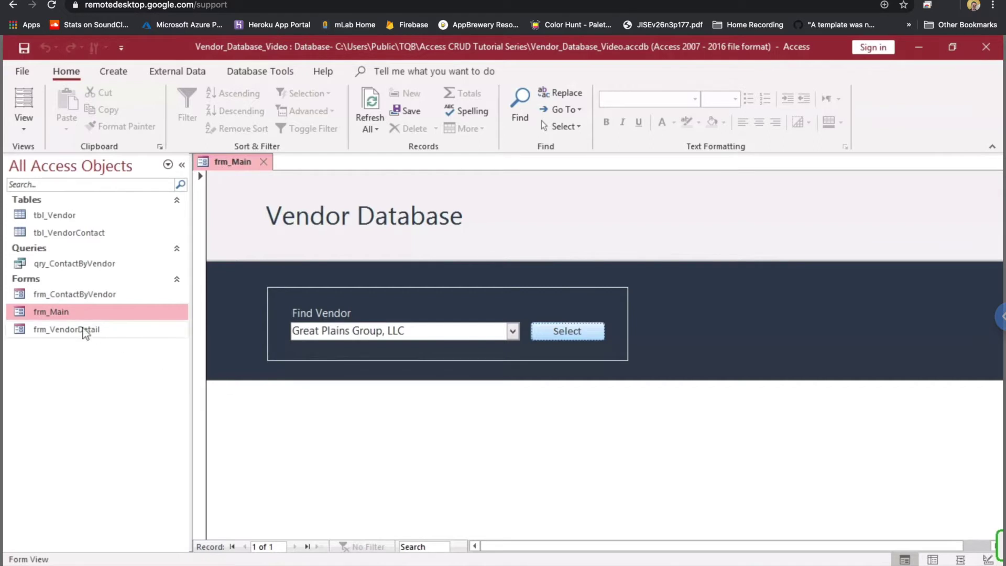
Open the frm_ContactByVendor form in Design View to examine its layout
left_click(73, 297)
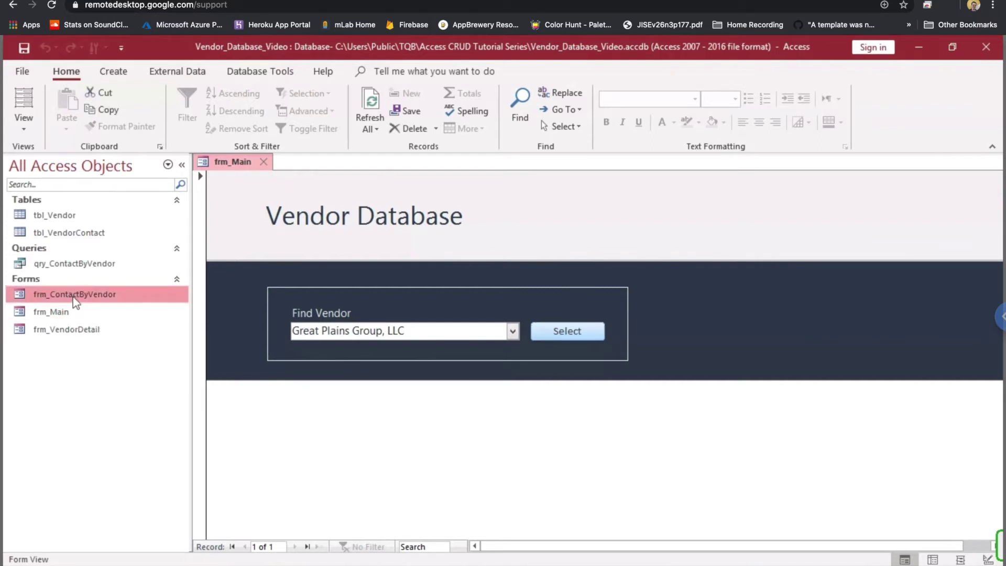
right_click(74, 297)
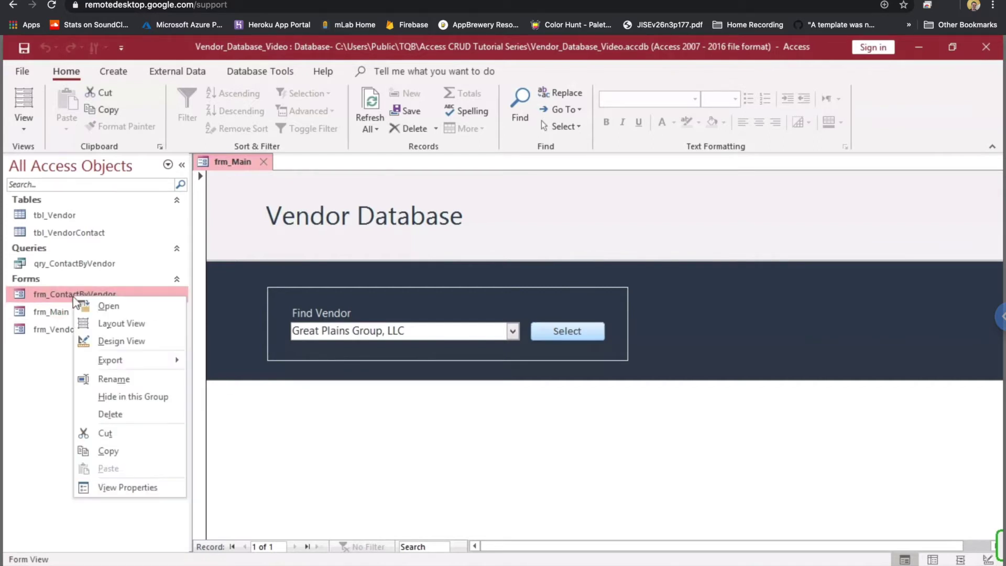
left_click(128, 340)
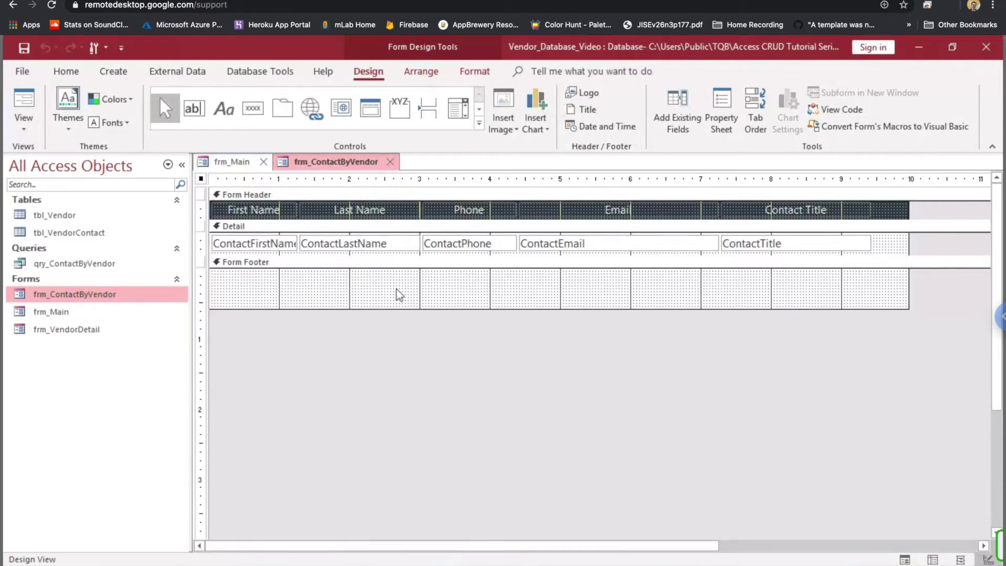
Close frm_Main and frm_ContactByVendor, and open frm_VendorDetail in Design View
left_click(264, 162)
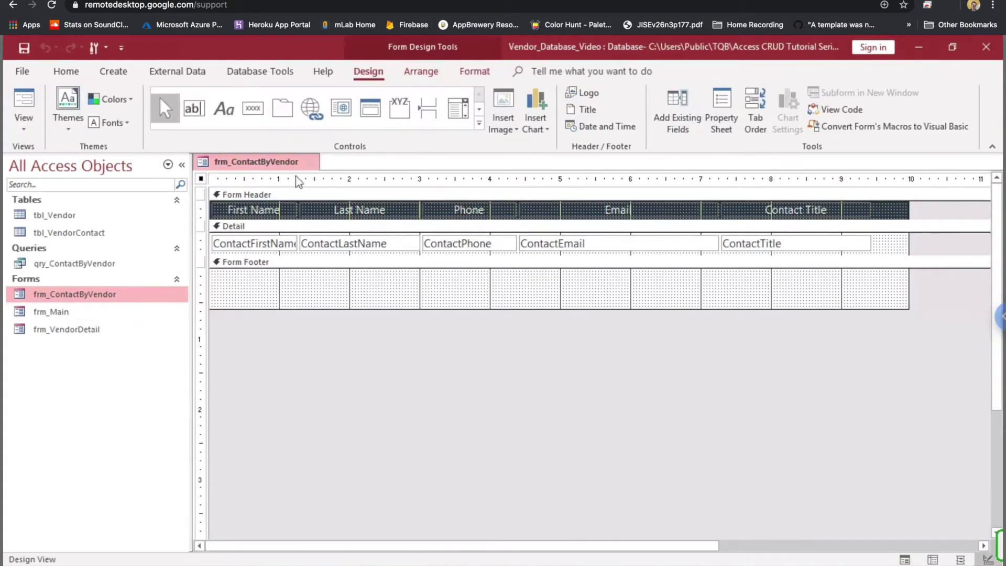
left_click(310, 162)
left_click(112, 330)
right_click(83, 336)
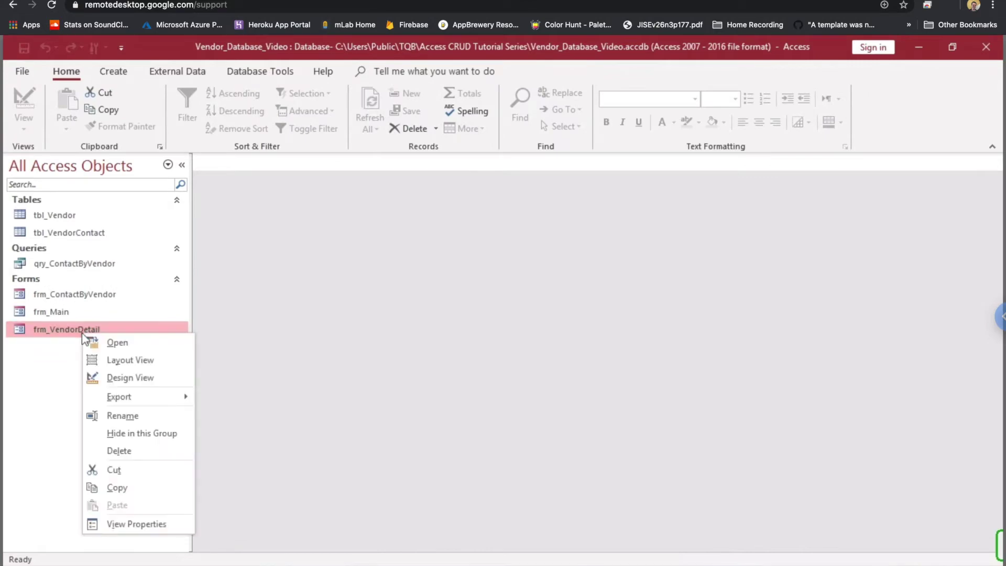
left_click(113, 377)
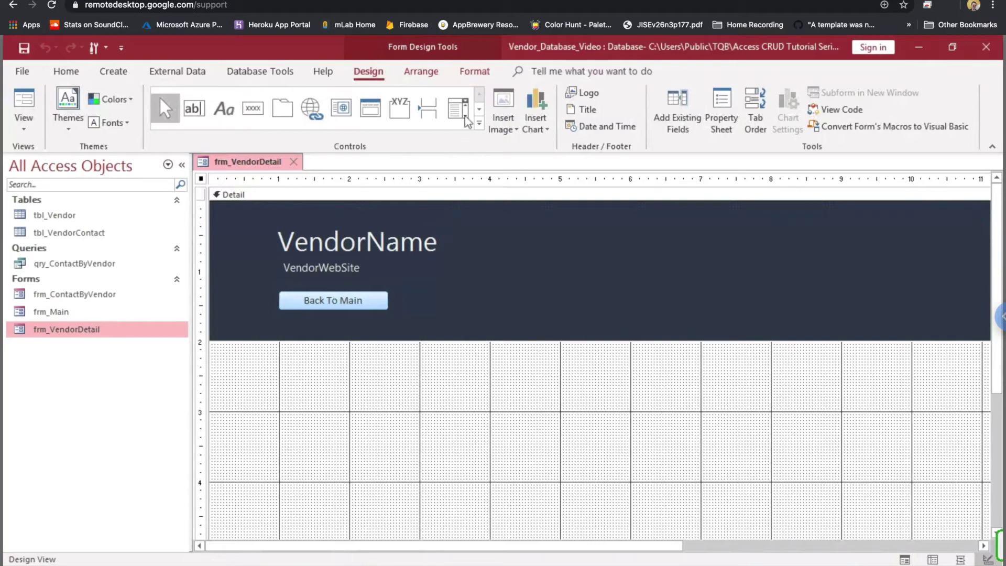
Draw a Subform/Subreport control about 11 inches wide and 2 inches tall just below the dark banner in the Detail section
left_click(478, 110)
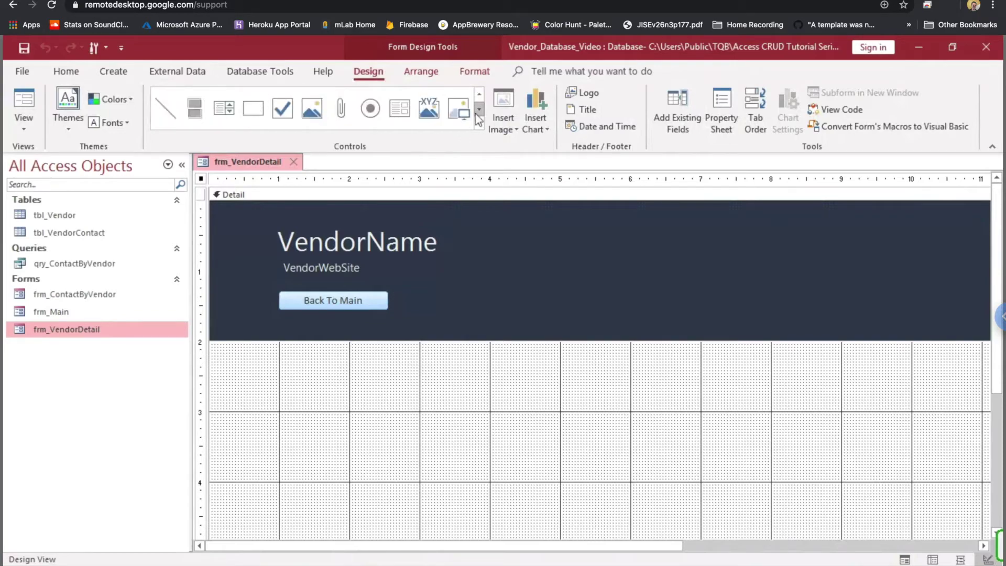
left_click(403, 110)
left_click_drag(214, 346, 985, 486)
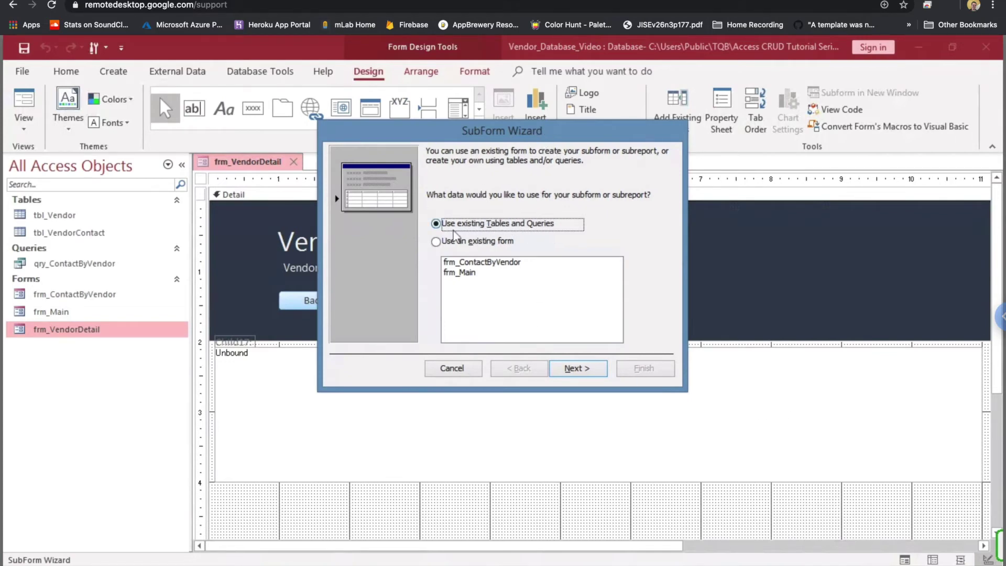
Base the subform on the existing form frm_ContactByVendor and proceed to the wizard's naming page
left_click(438, 242)
left_click(502, 267)
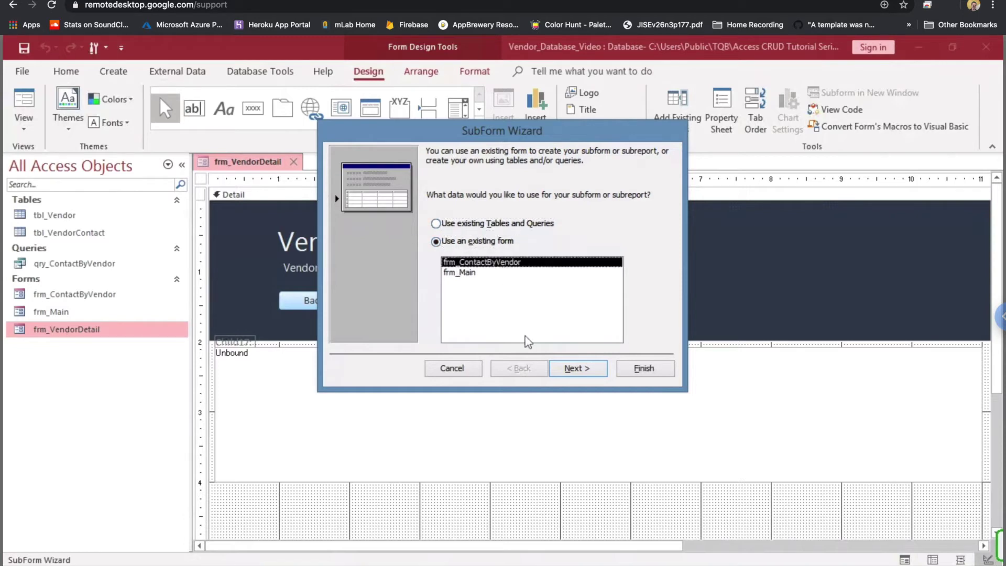
left_click(580, 373)
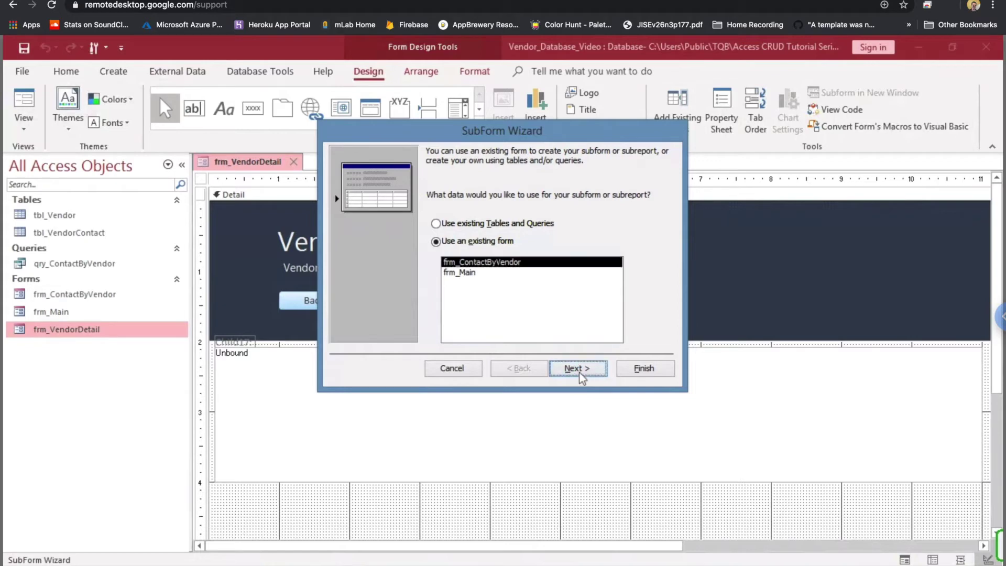
left_click(580, 372)
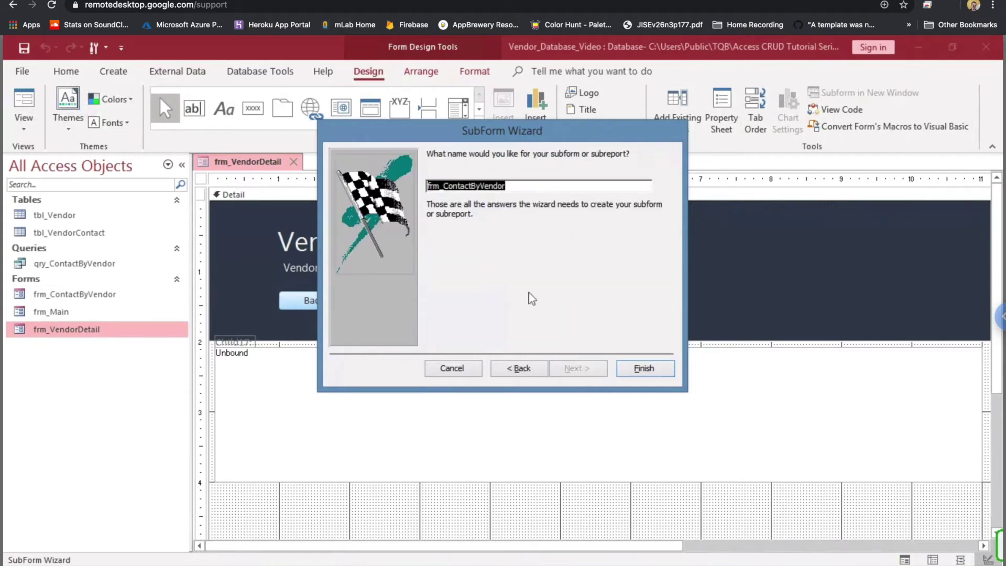
Name the subform sfm_ContactByVendor and finish the SubForm Wizard
left_click(440, 186)
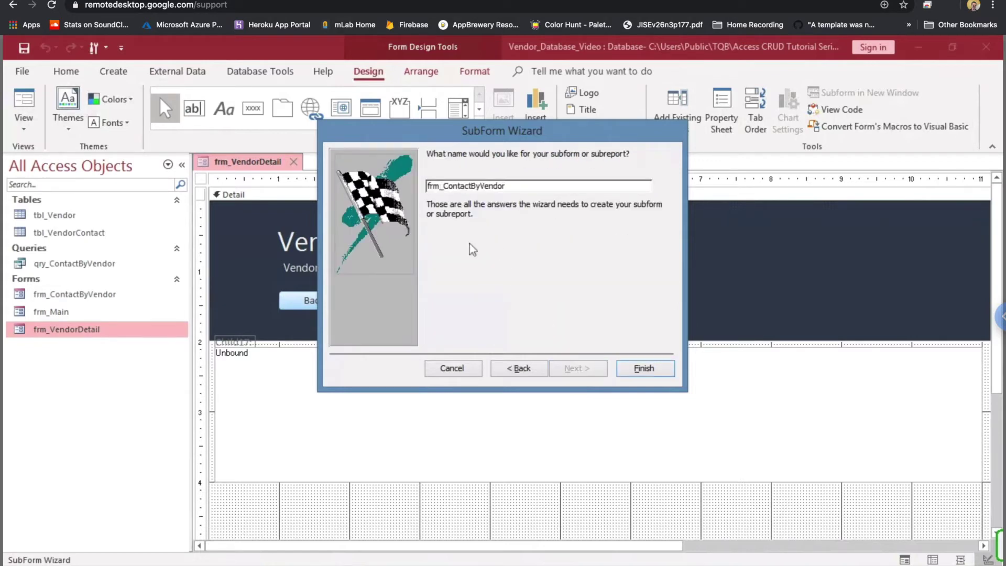
key("BackSpace")
key("BackSpace")
key("BackSpace")
type("sfm")
left_click(661, 369)
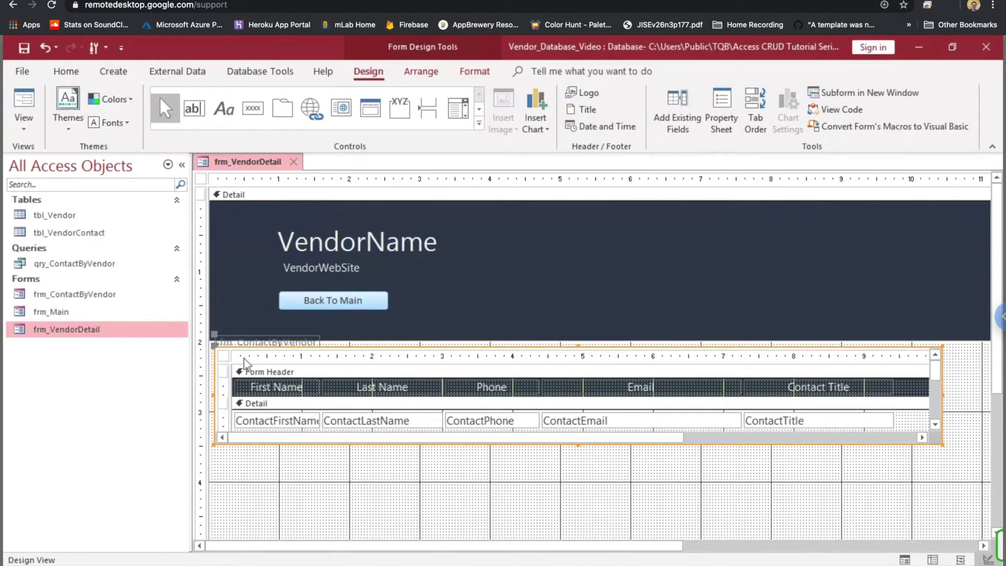
Delete the subform's attached label and enlarge the subform to about 11 inches wide and 2.3 inches tall
left_click(259, 341)
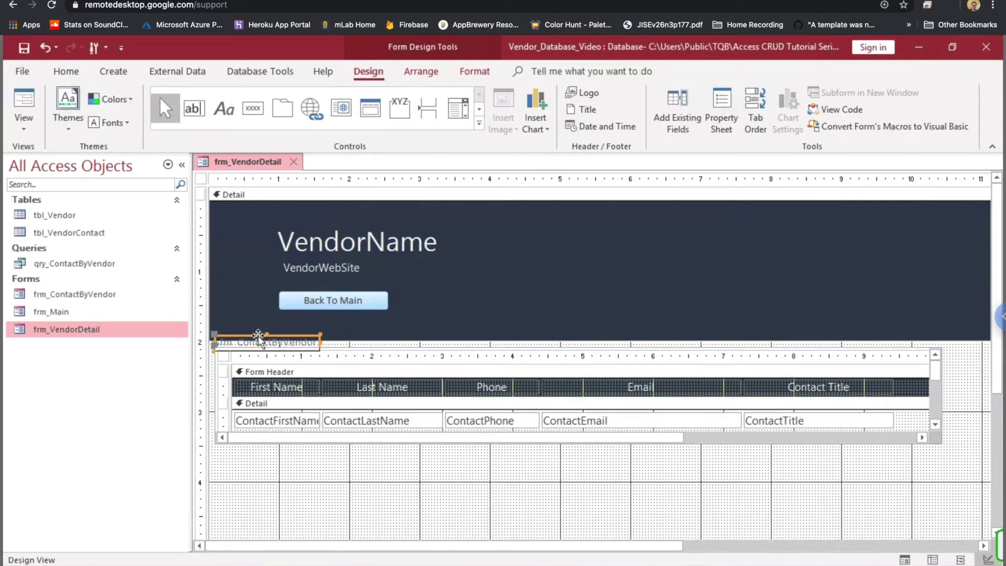
key("Delete")
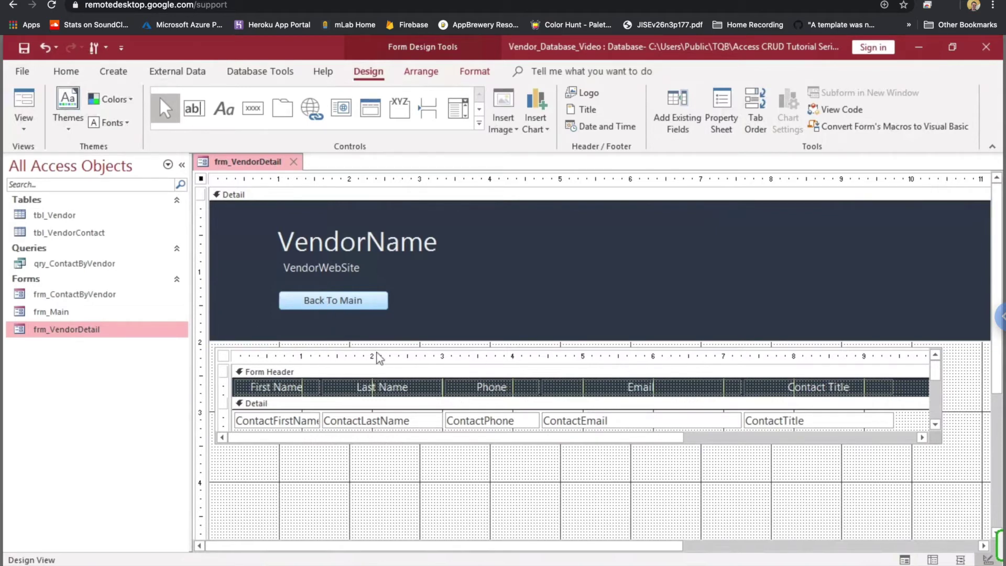
left_click(261, 357)
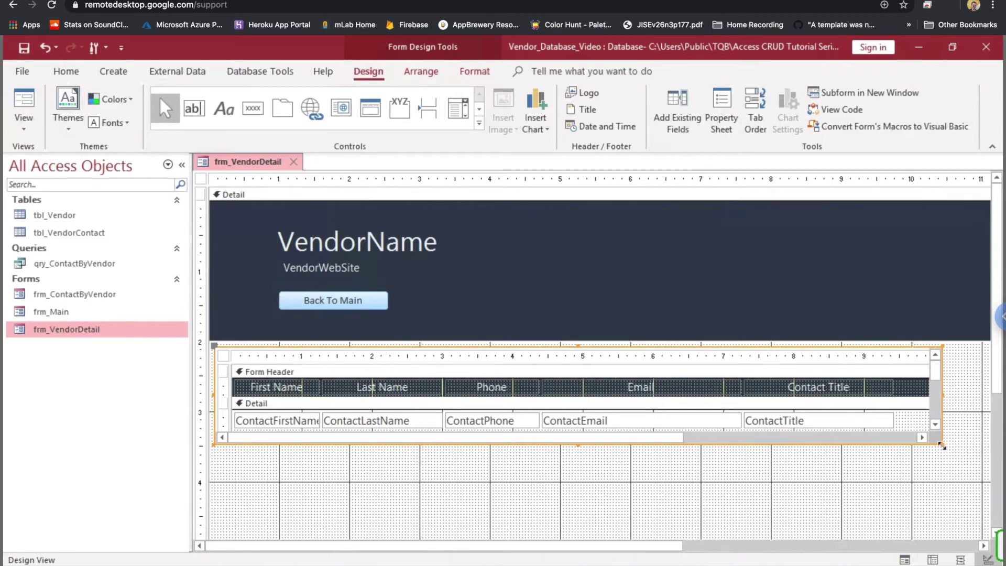
left_click_drag(943, 444, 985, 482)
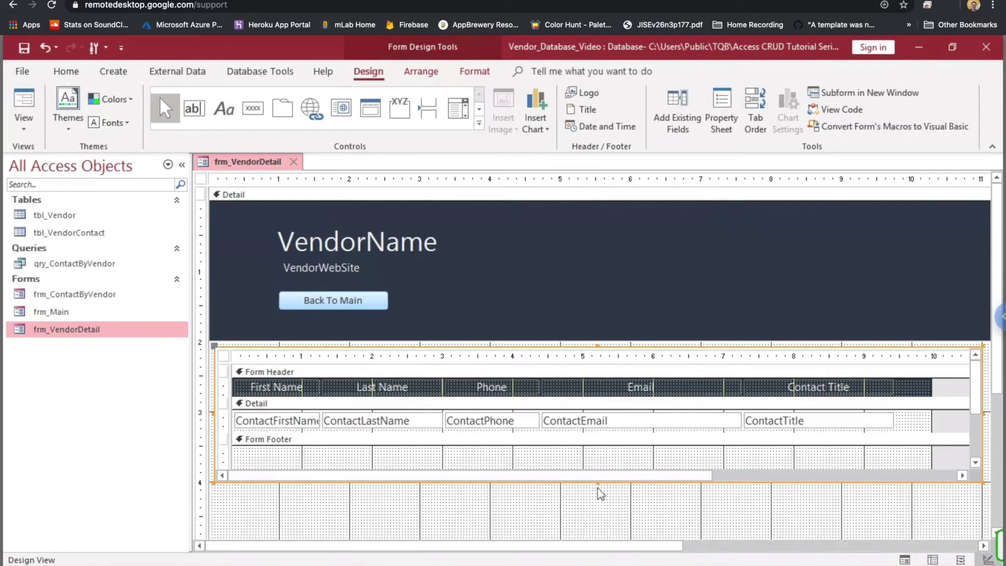
left_click_drag(597, 482, 596, 511)
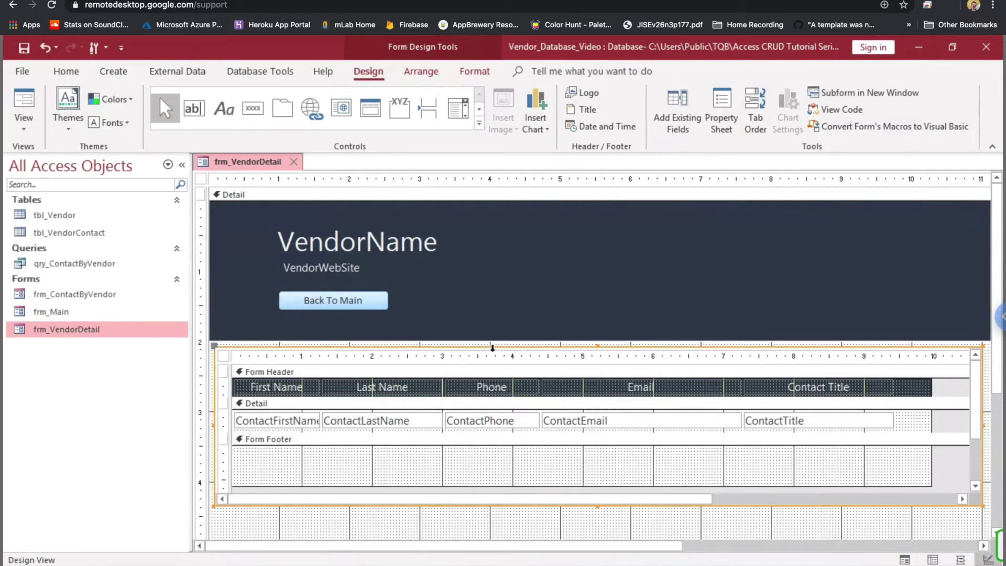
Display frm_VendorDetail in Form View and step forward and back through the vendor's contacts in the subform
right_click(265, 162)
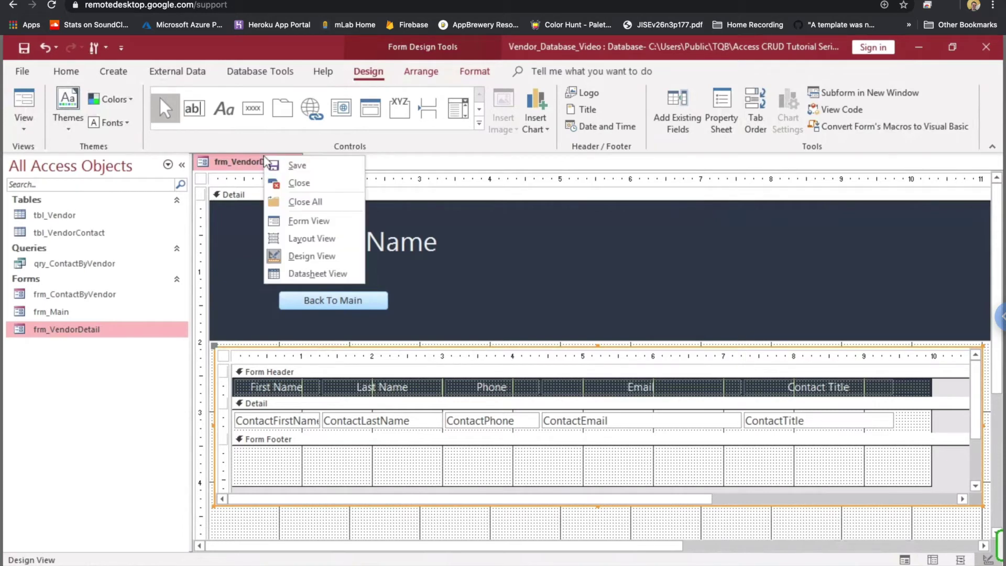
left_click(306, 222)
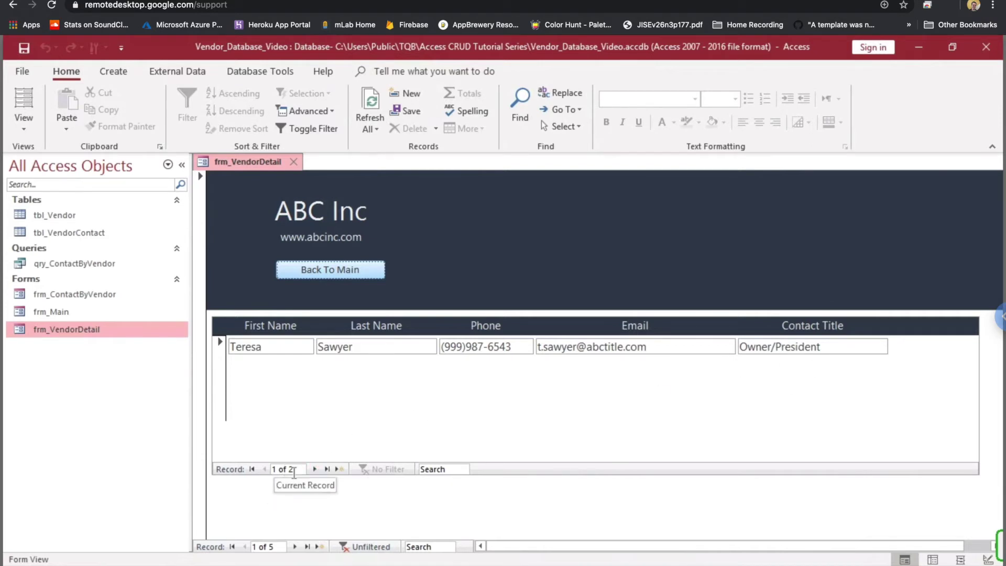
left_click(315, 469)
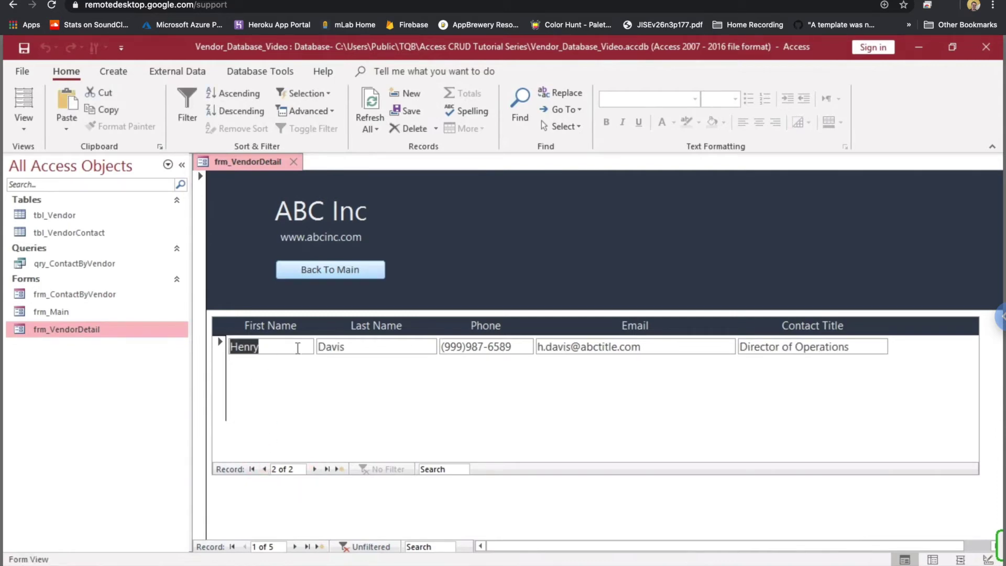
left_click(265, 469)
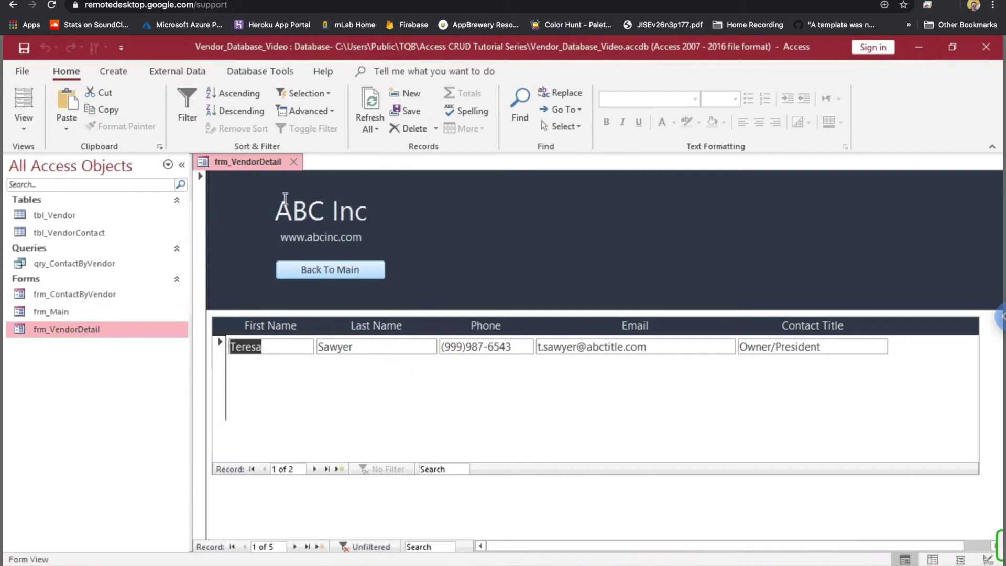
Save the frm_VendorDetail form and close it
right_click(258, 164)
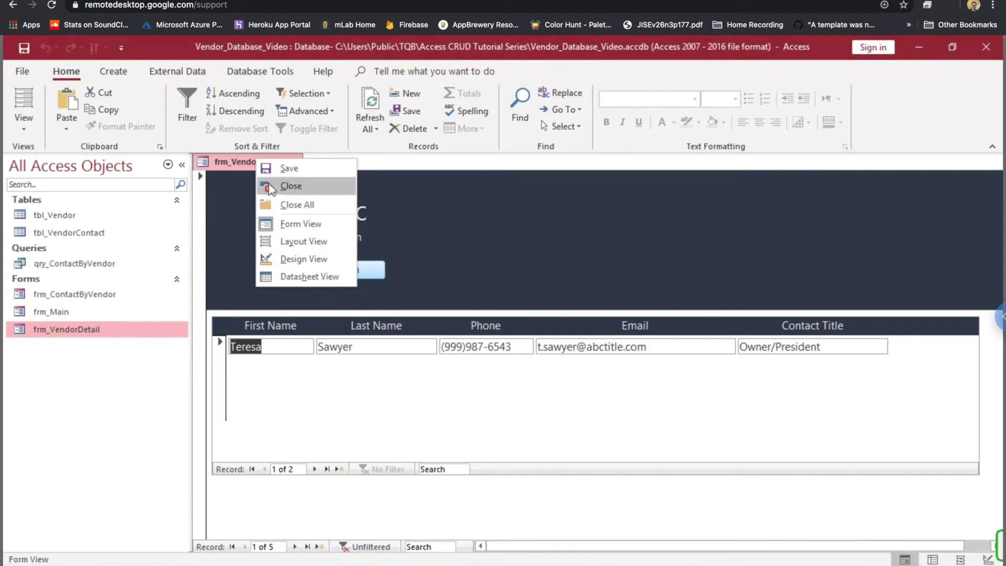
left_click(278, 168)
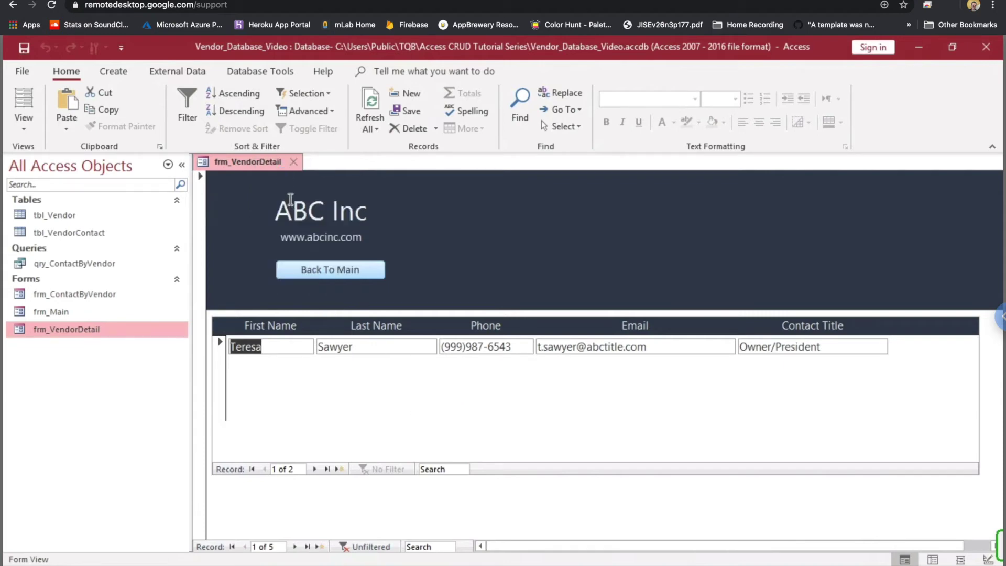
right_click(273, 163)
left_click(400, 167)
left_click(294, 162)
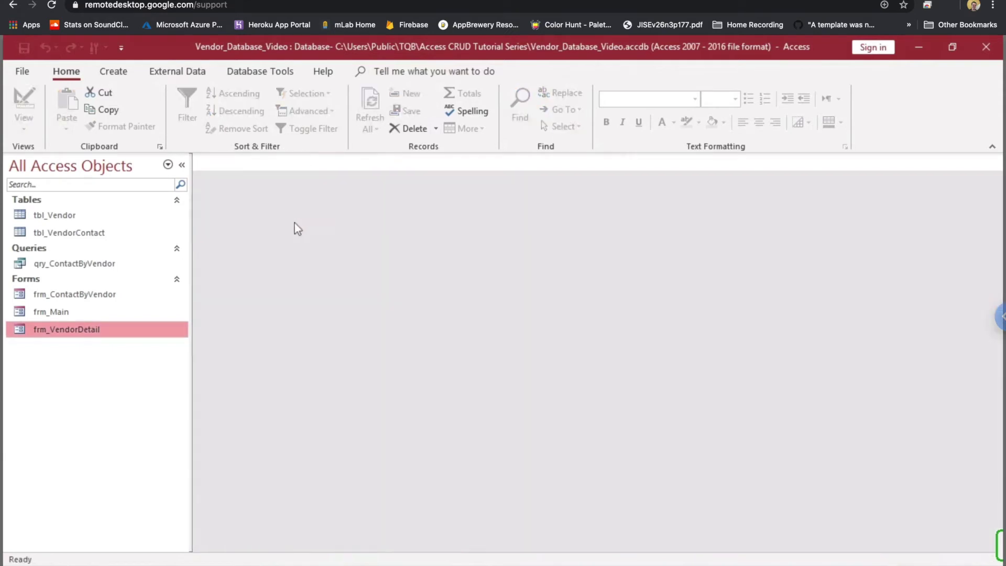
Open frm_ContactByVendor in Design View and set the form's Default View property to Continuous Forms
left_click(113, 296)
right_click(113, 300)
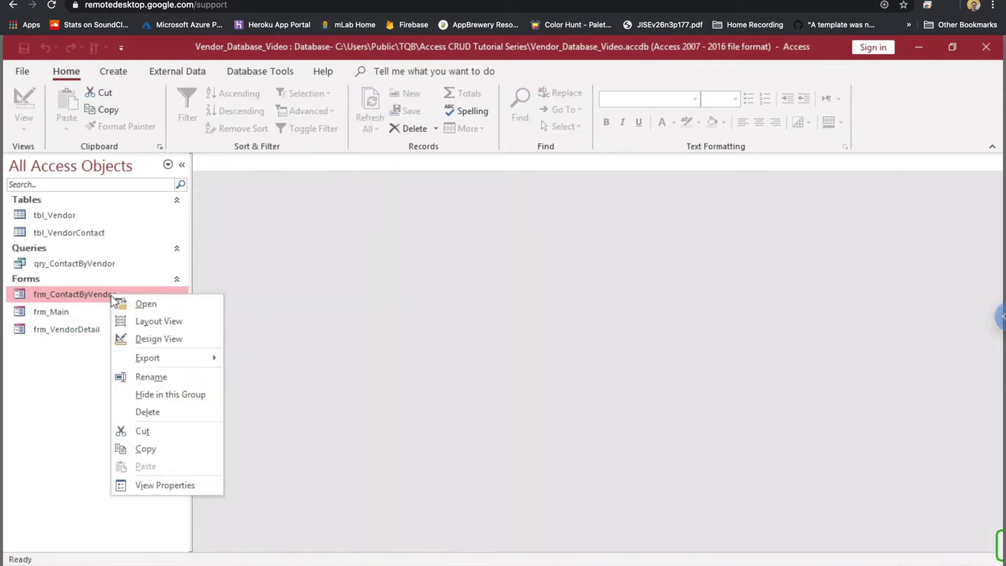
left_click(150, 341)
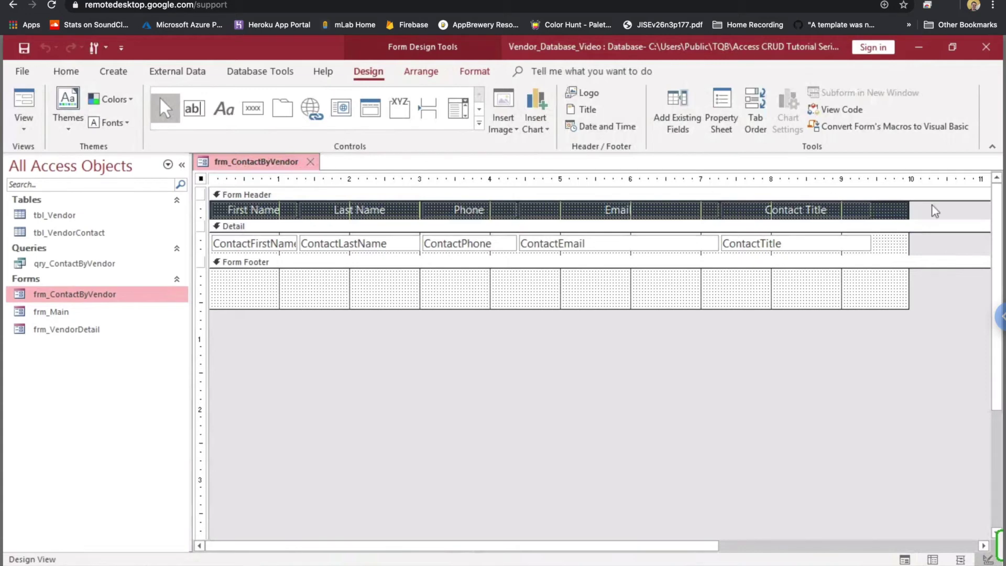
left_click(721, 113)
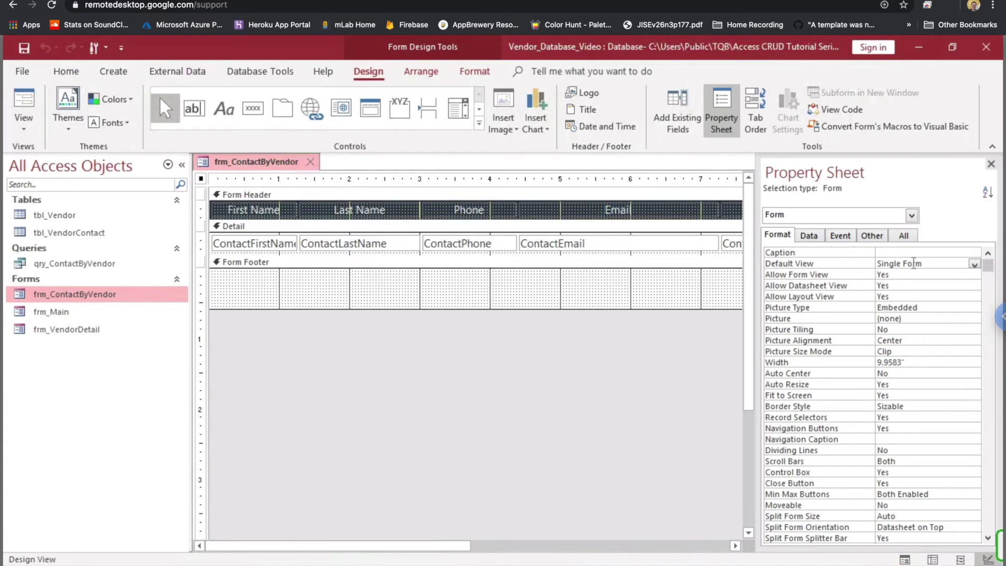
left_click(975, 264)
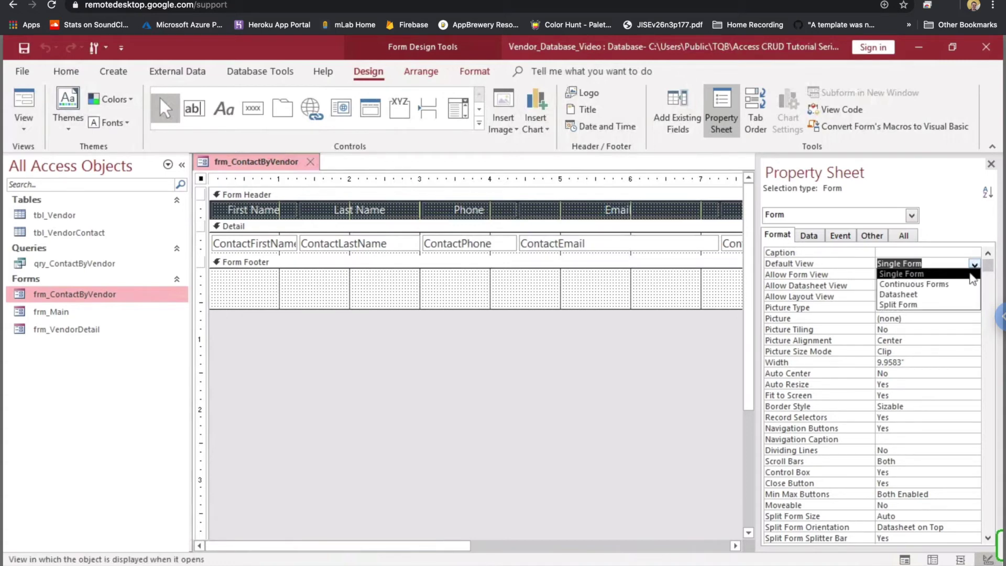
left_click(962, 283)
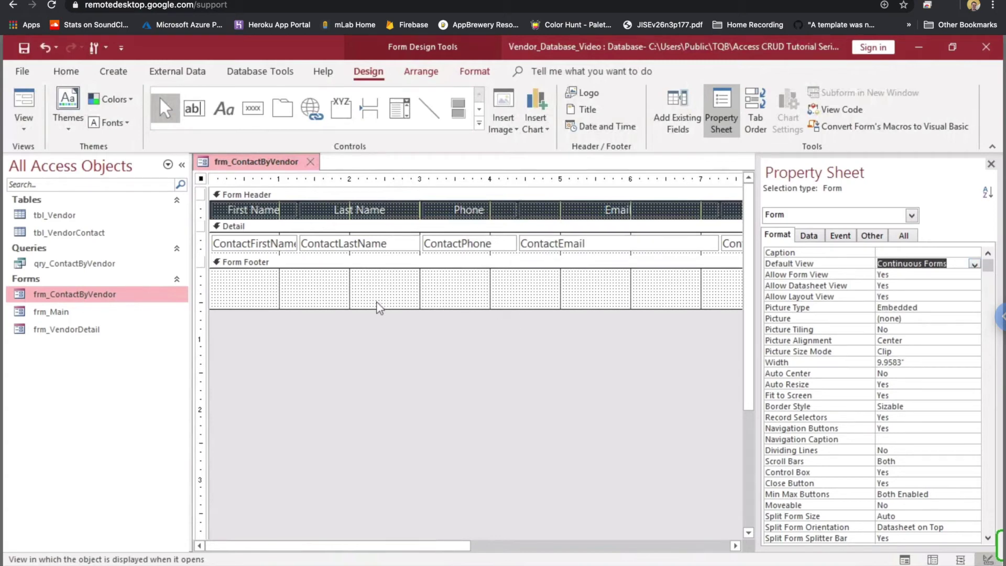
Preview frm_ContactByVendor in Form View using 1 as the VendorID parameter, and return to Design View
right_click(252, 165)
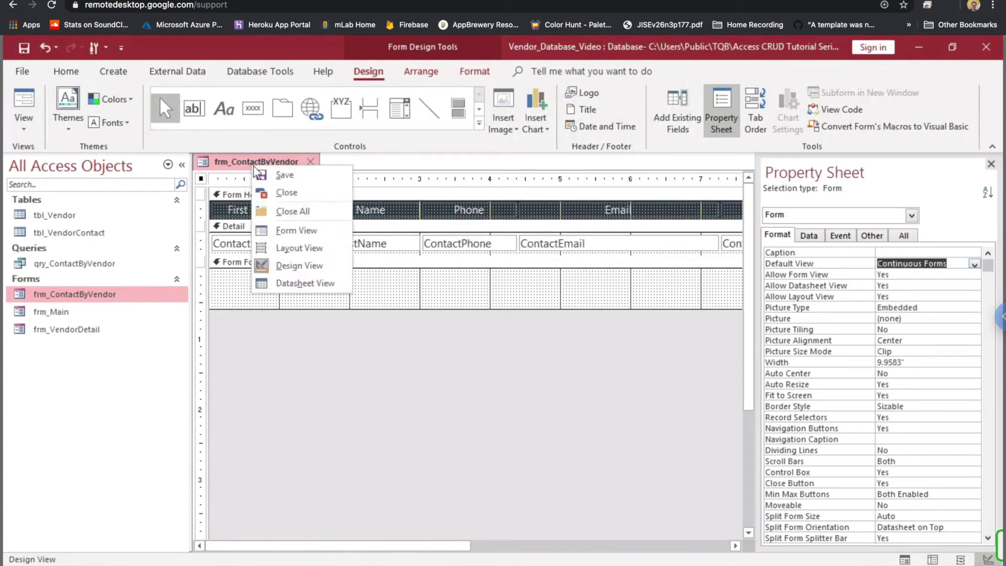
left_click(286, 231)
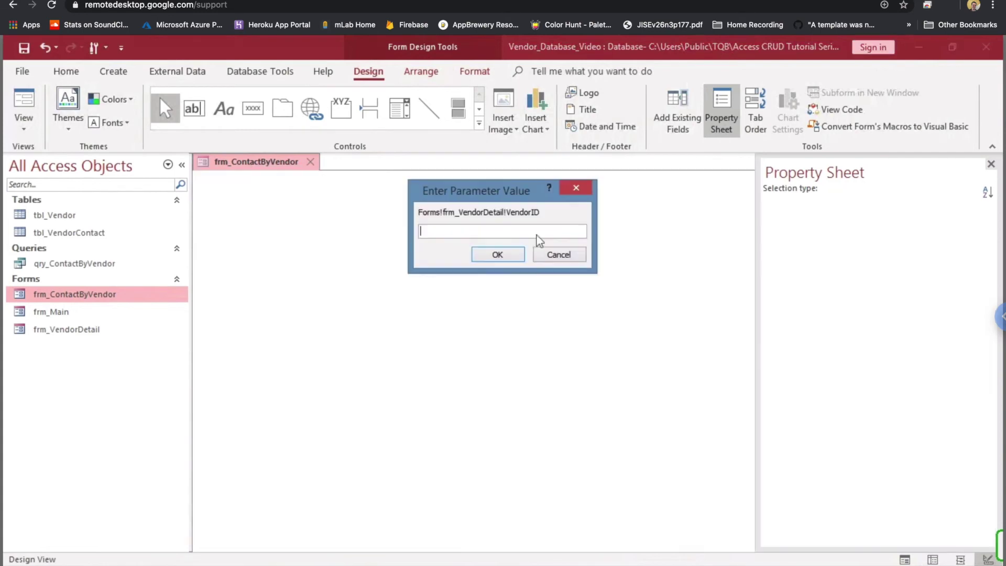
type("1")
key("Return")
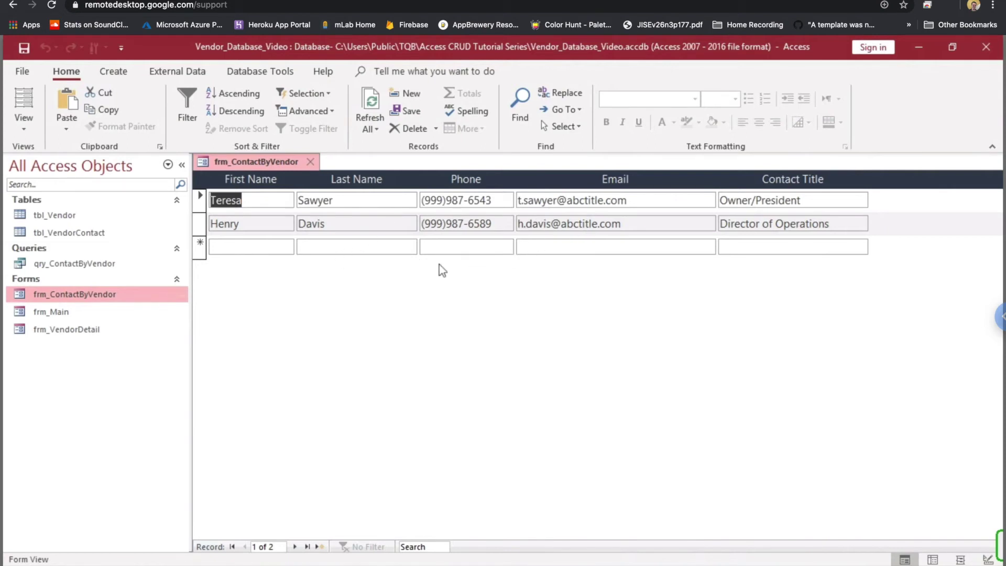
right_click(228, 162)
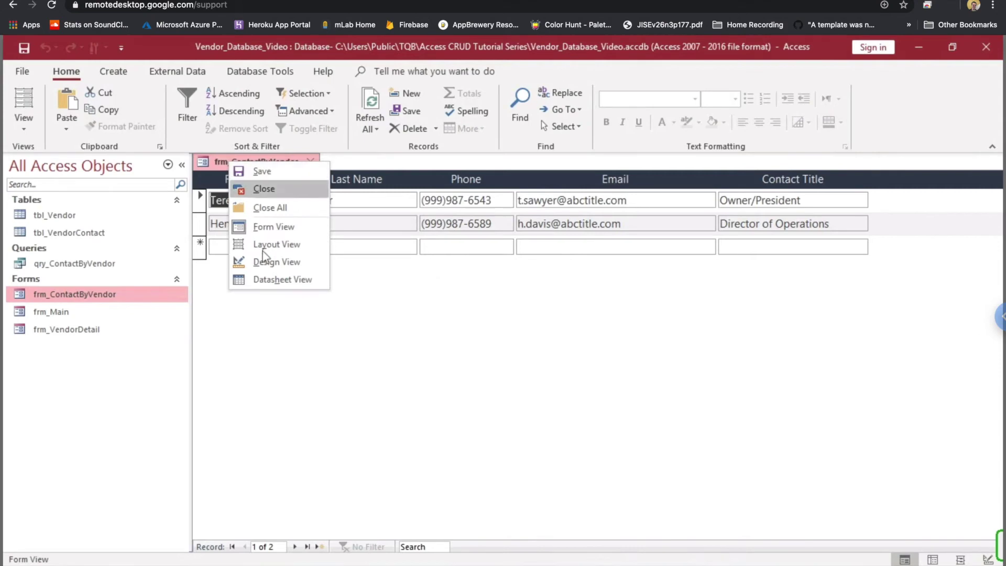
left_click(262, 261)
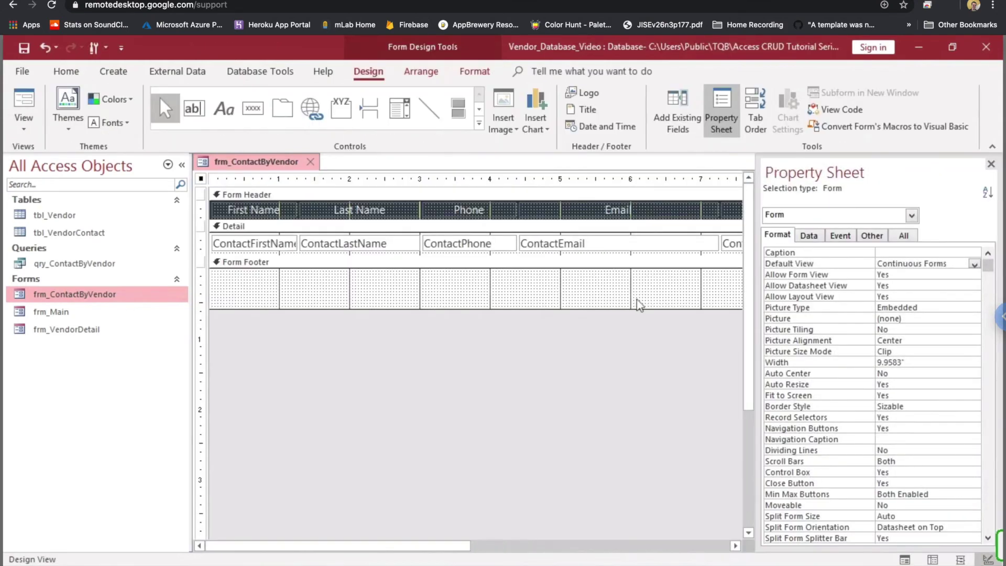
Set the form's Allow Additions property to No for frm_ContactByVendor
left_click(817, 238)
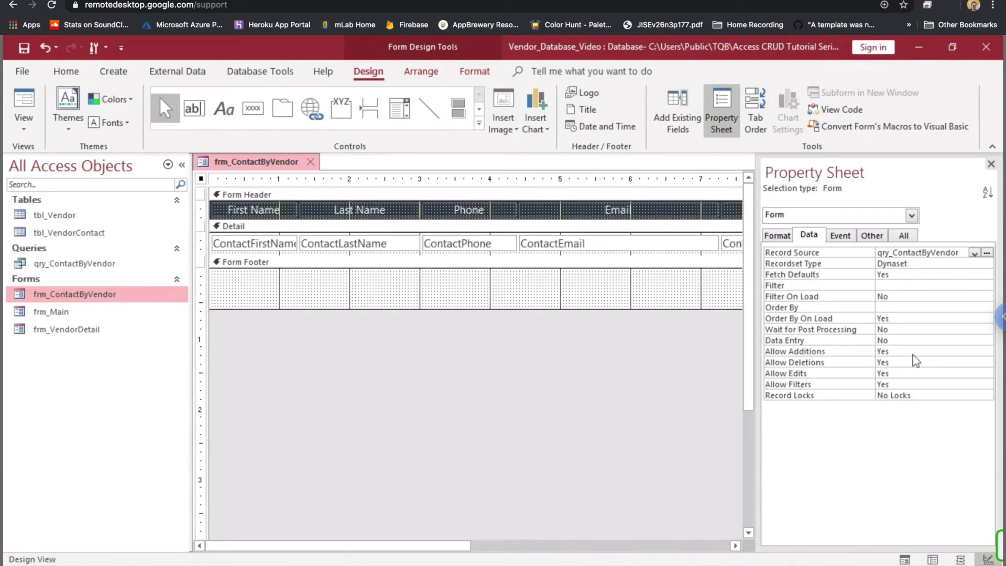
left_click(830, 351)
left_click(987, 352)
left_click(933, 373)
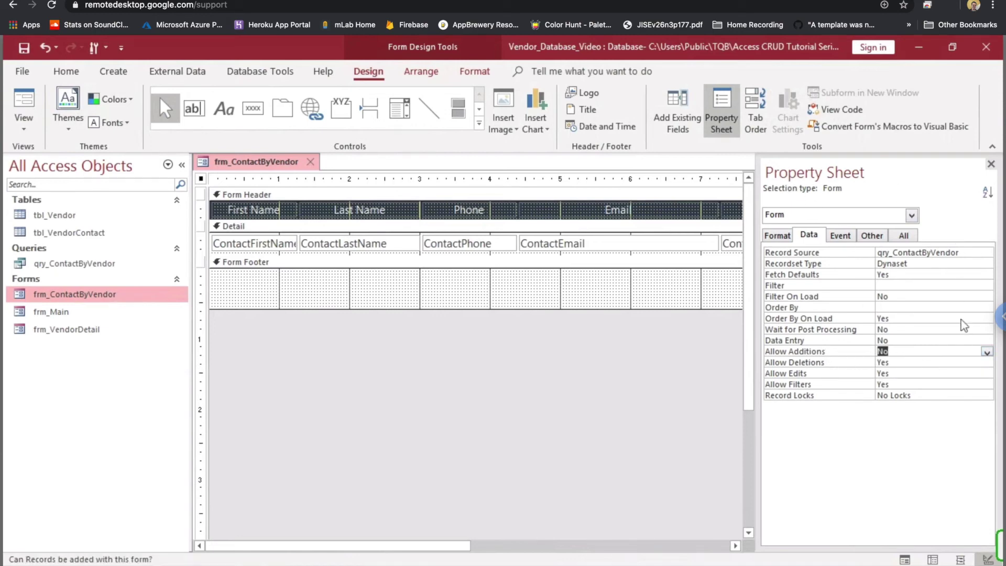
left_click(887, 328)
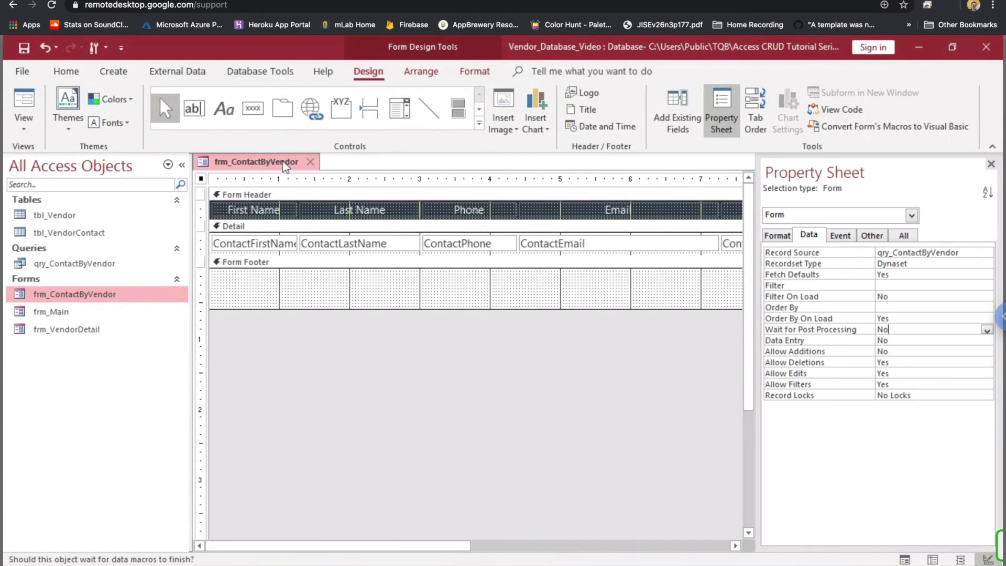
Save frm_ContactByVendor, check the contact list in Form View, and close the form
right_click(287, 163)
left_click(291, 172)
right_click(278, 163)
left_click(316, 227)
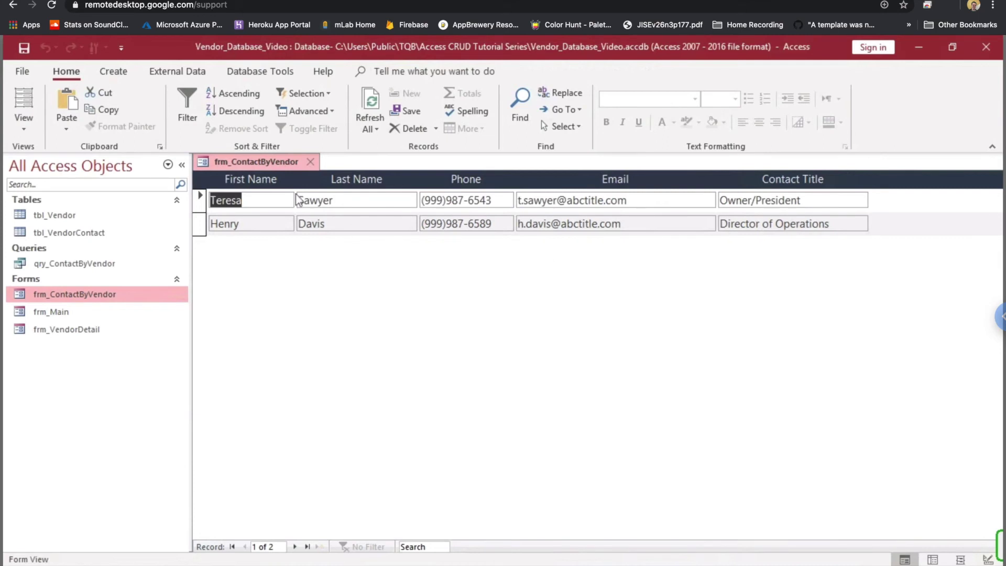
left_click(311, 164)
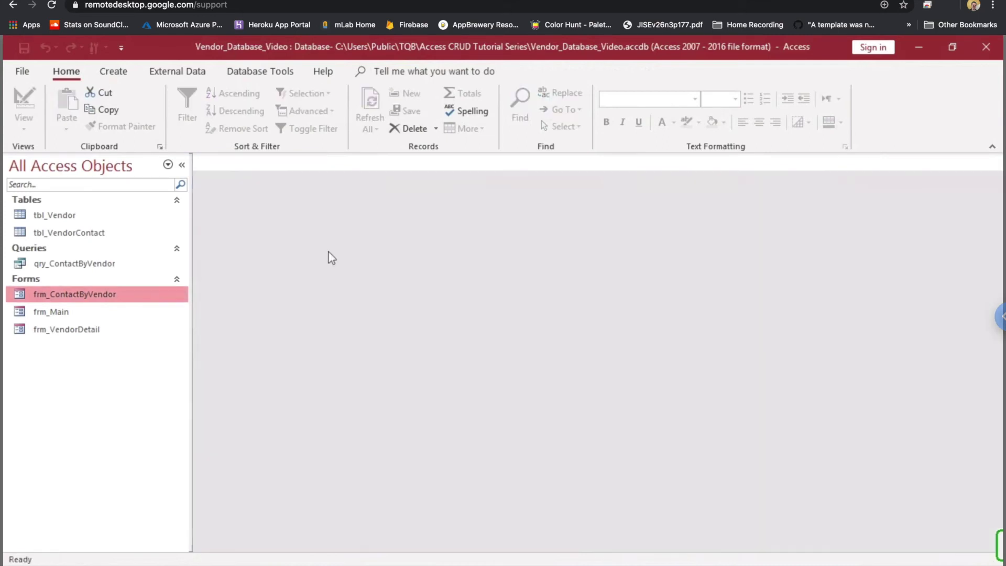
Open frm_Main, view the vendor details of Great Plains Group, LLC, and return to the main form
left_click(84, 317)
double_click(84, 315)
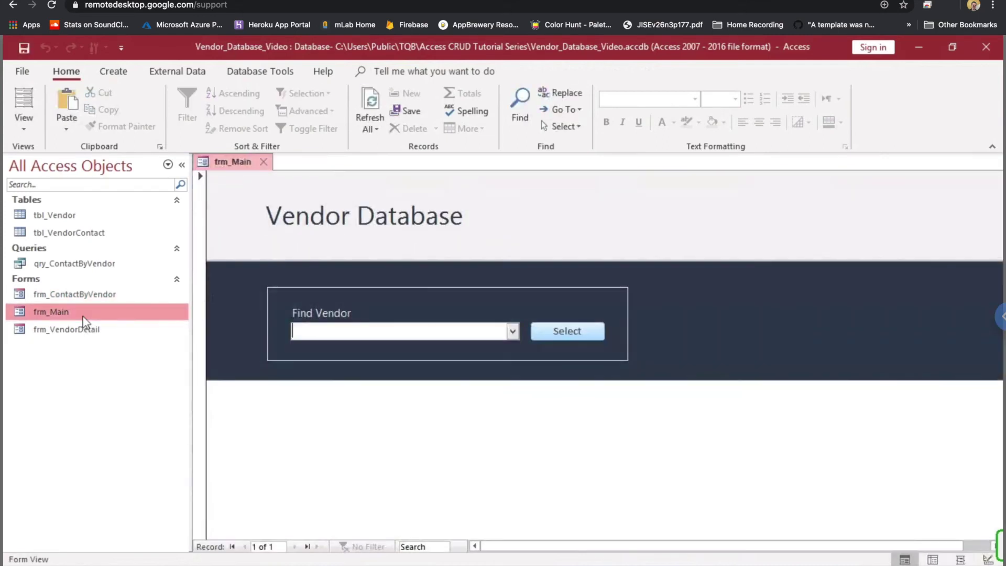
left_click(514, 330)
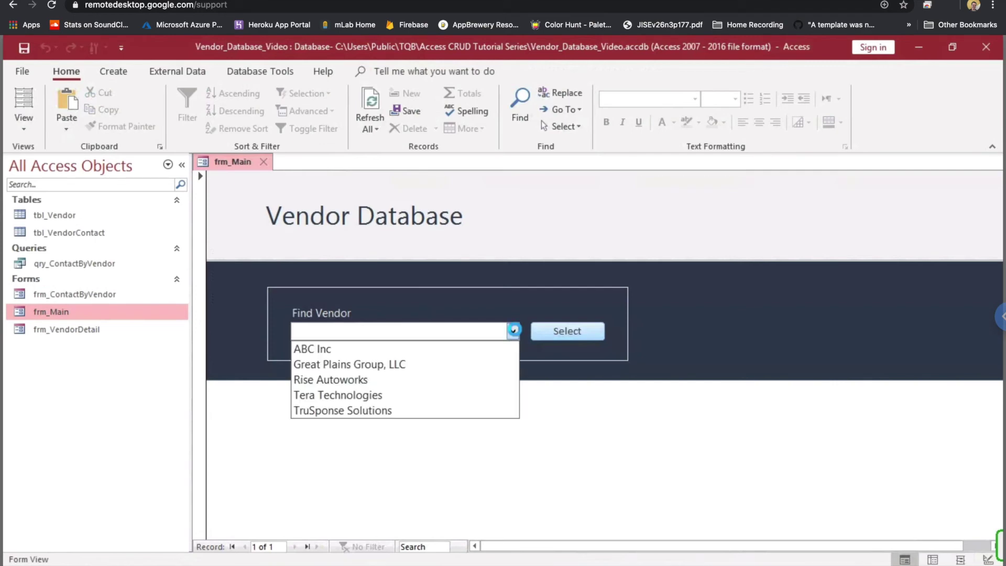
left_click(419, 365)
left_click(546, 334)
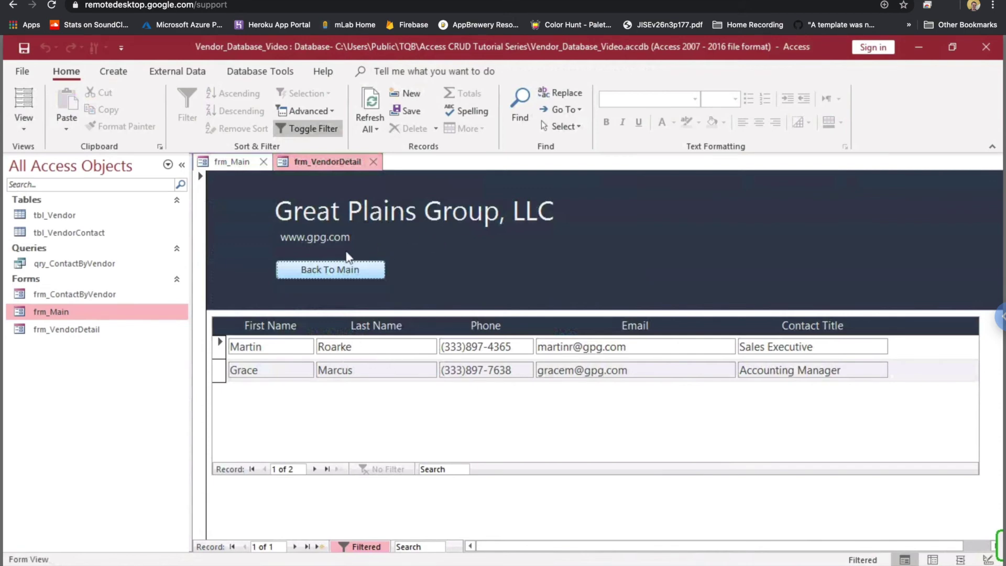
left_click(341, 270)
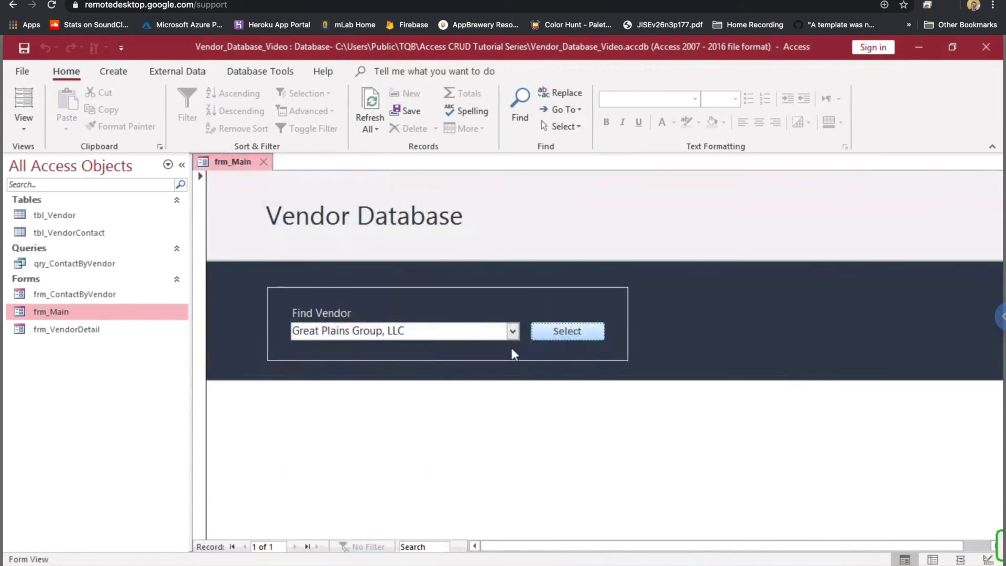
Find the vendor ABC Inc, view its details and contacts, and return to the main form
left_click(513, 330)
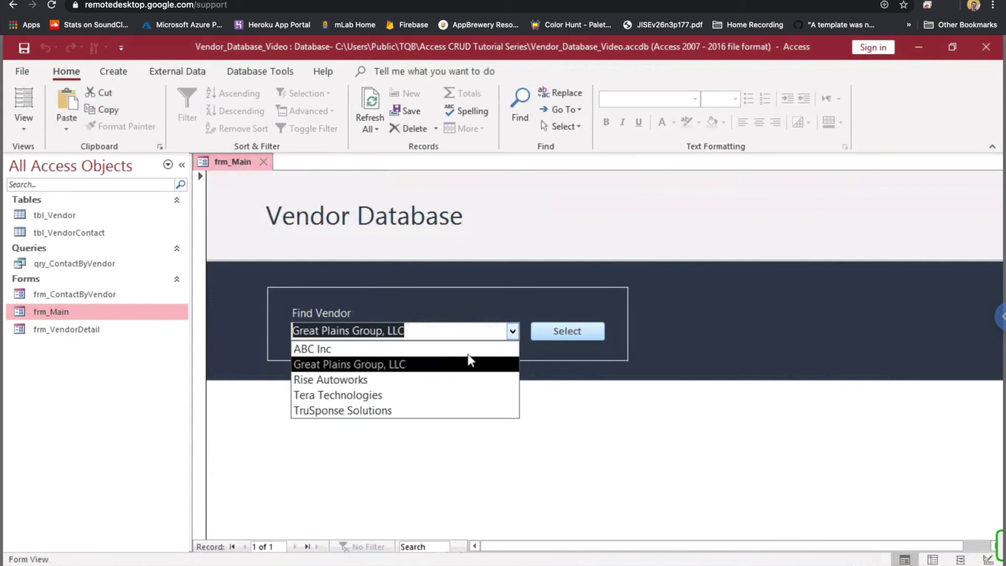
left_click(427, 350)
left_click(561, 331)
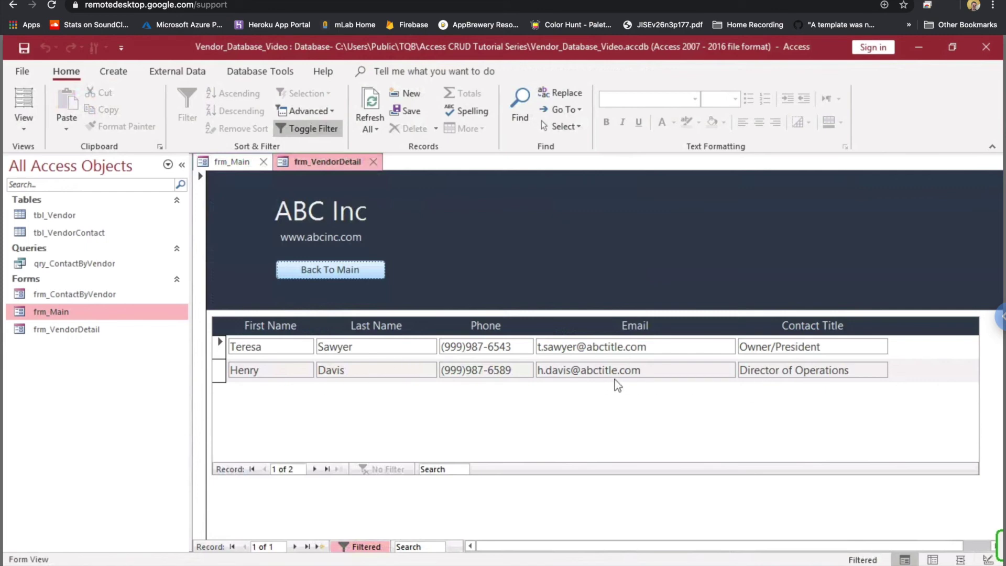
left_click(348, 272)
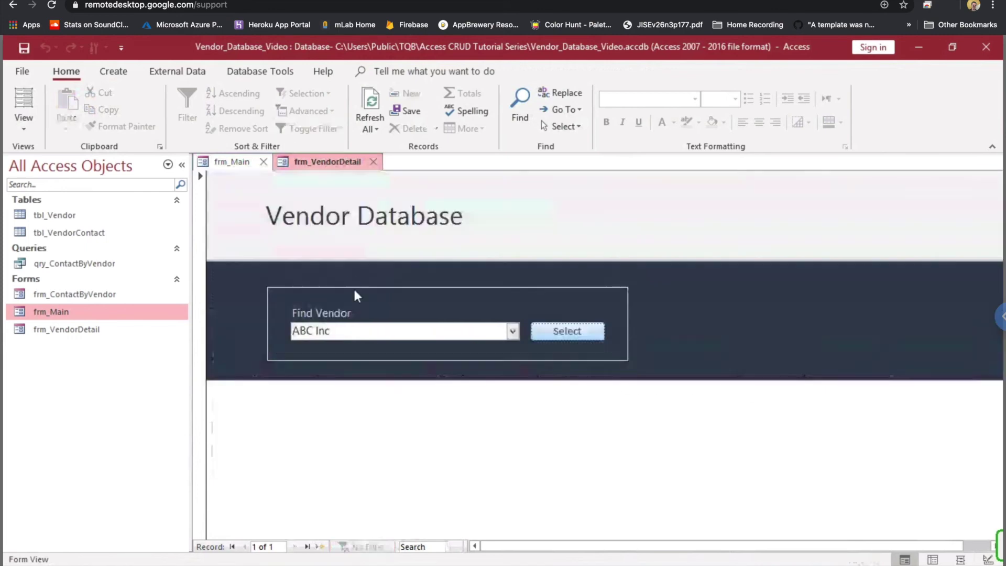
Look up Tera Technologies, check its contacts on the vendor detail form, and go back to the main form
left_click(516, 330)
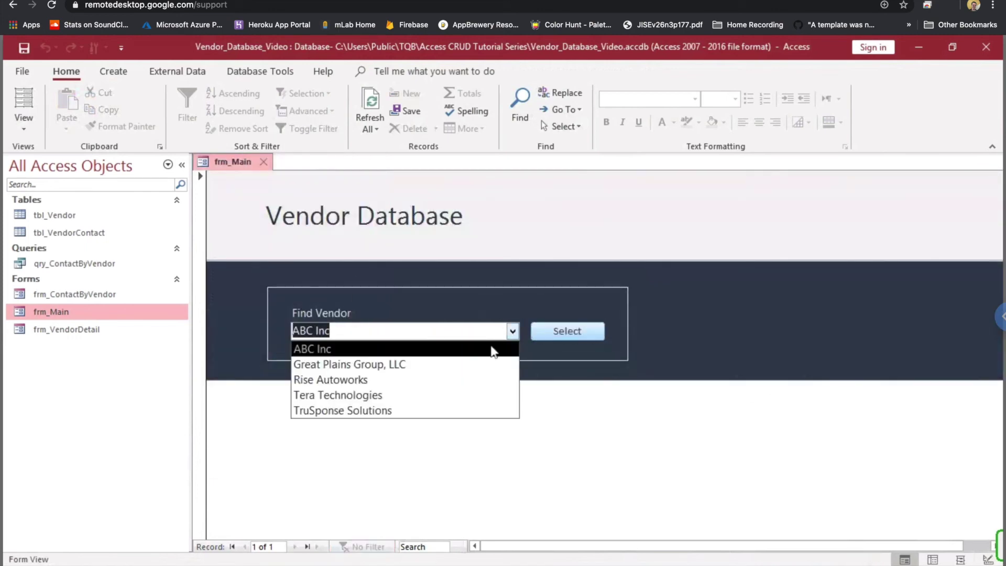
left_click(401, 394)
left_click(556, 335)
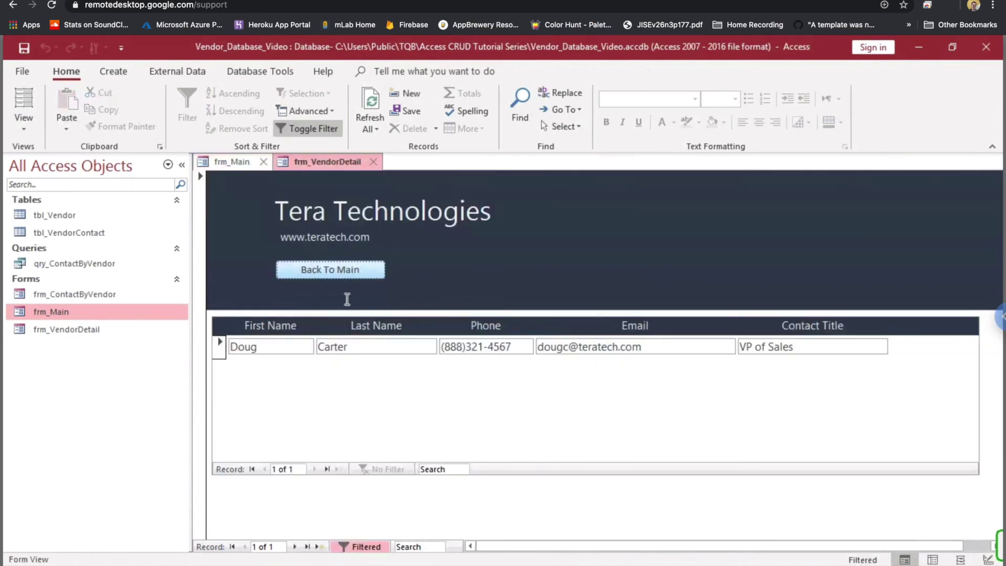
left_click(337, 271)
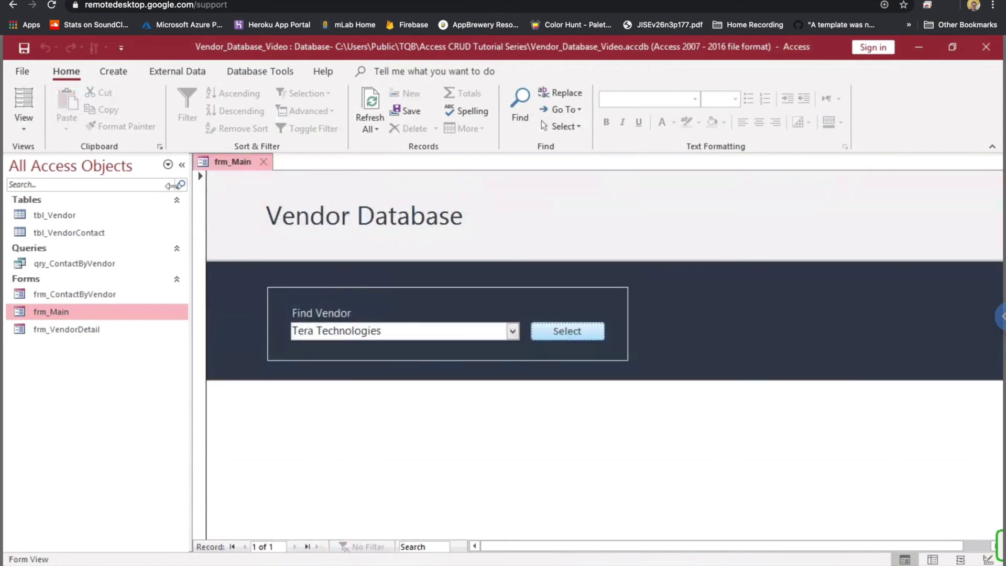
Collapse the Navigation Pane and display the vendor details for Great Plains Group, LLC
left_click(180, 165)
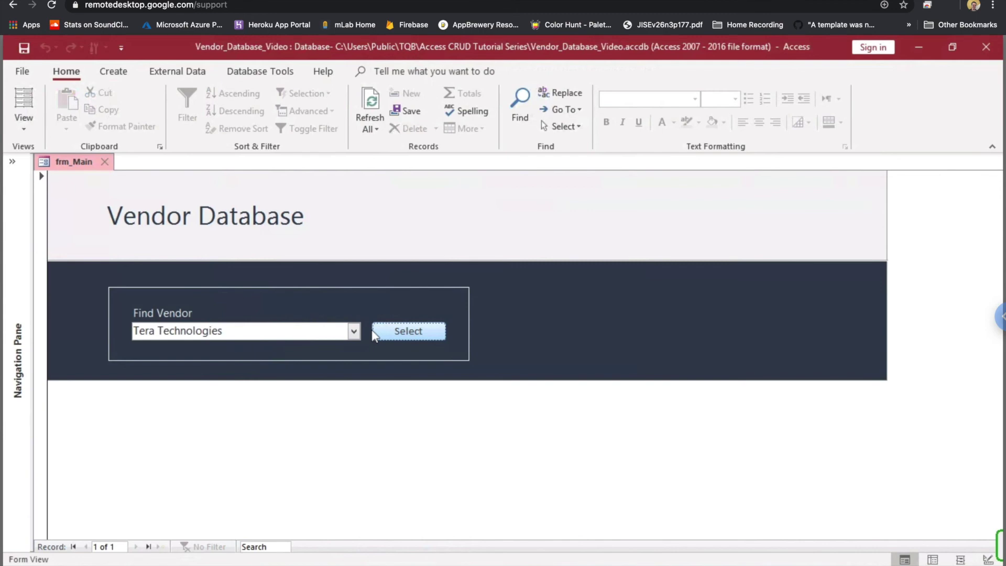
left_click(374, 333)
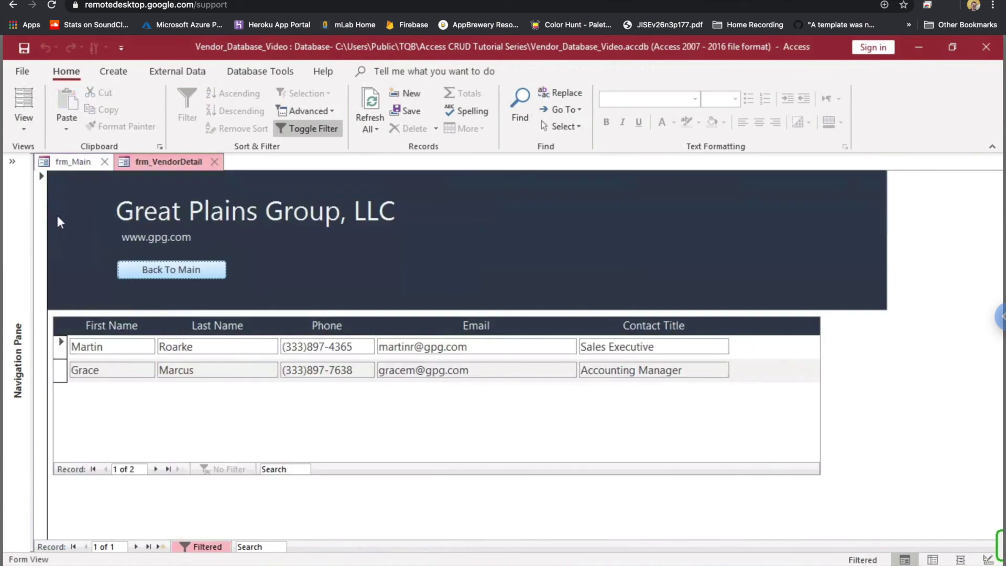